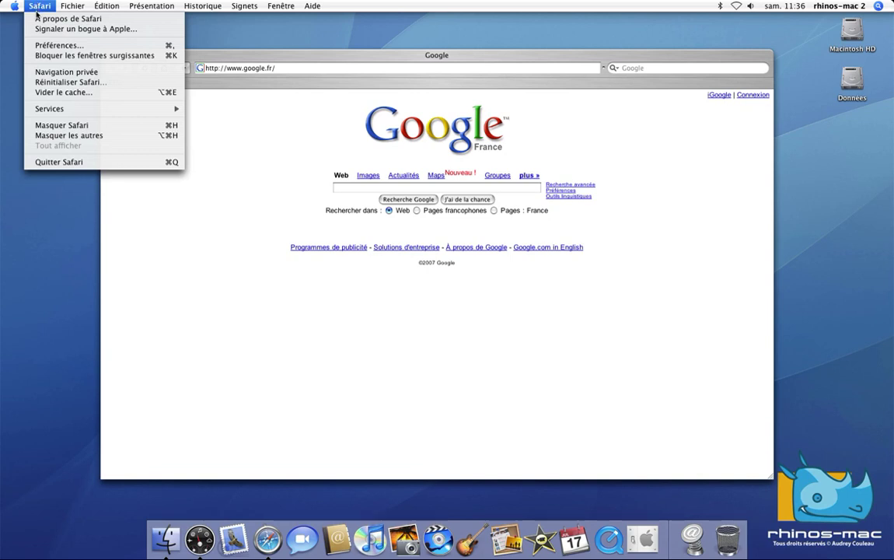
# Open Safari's general preferences and review the choices for the default web browser and for what new windows open with.
pyautogui.click(35, 45)
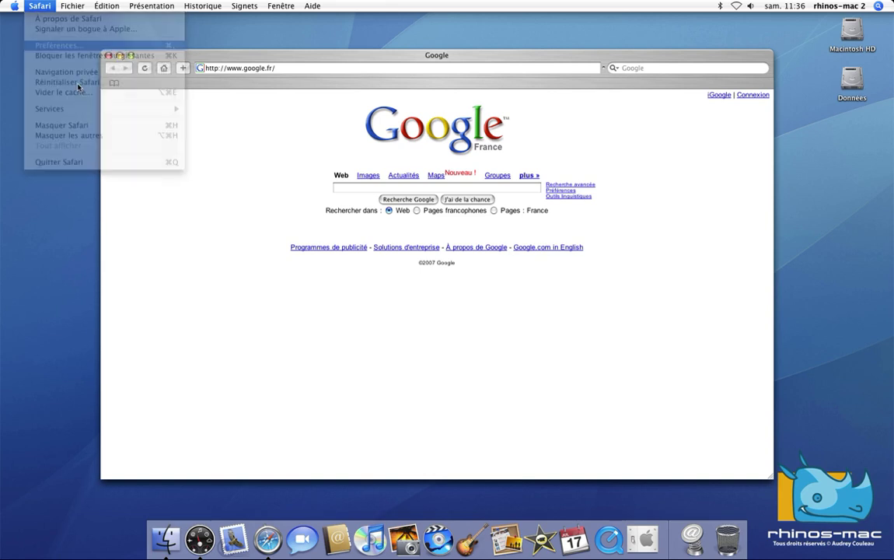
pyautogui.moveTo(324, 60); pyautogui.dragTo(315, 113)
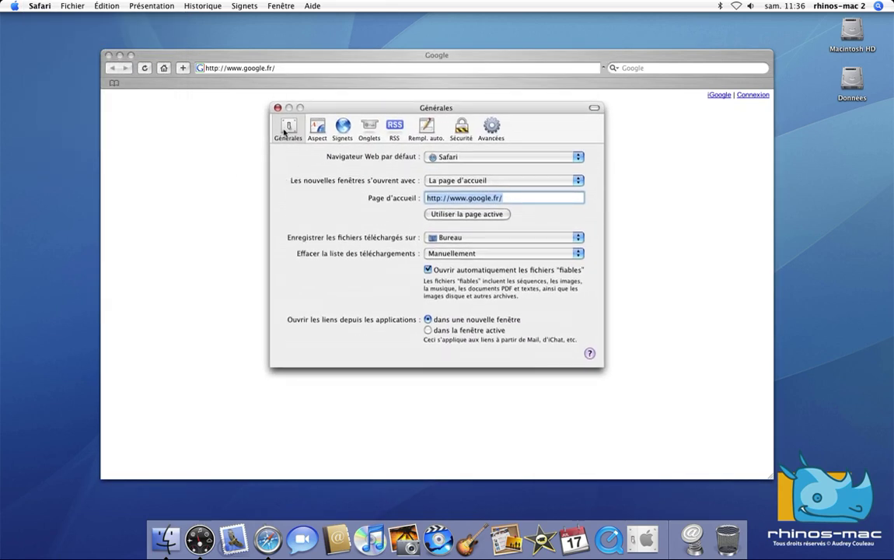
pyautogui.click(462, 159)
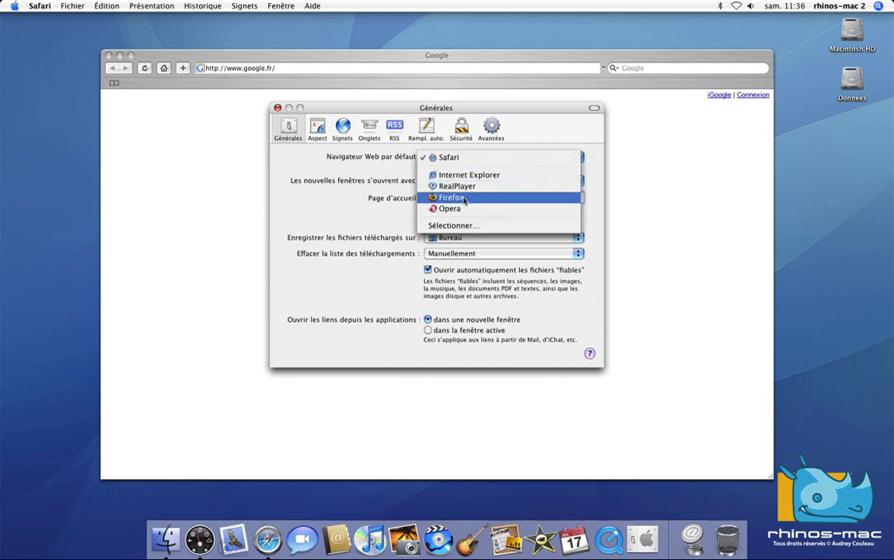
pyautogui.click(370, 174)
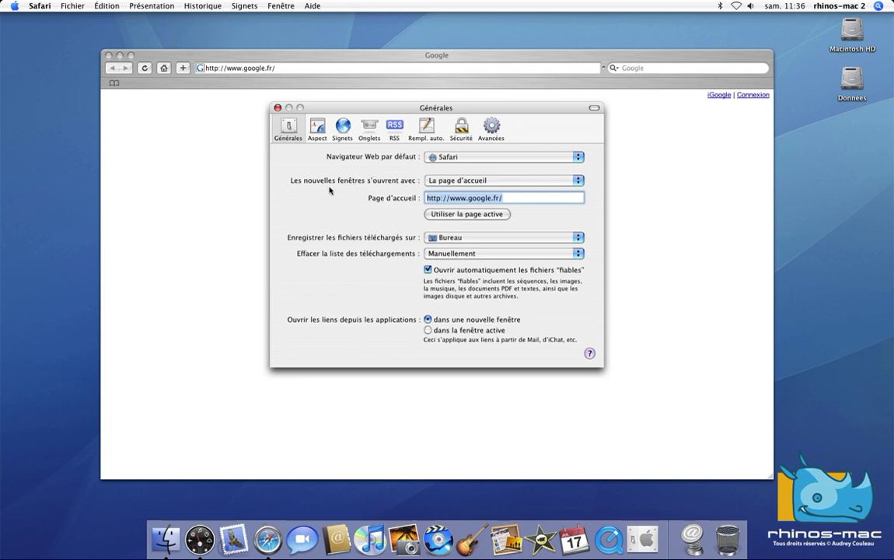
pyautogui.click(448, 183)
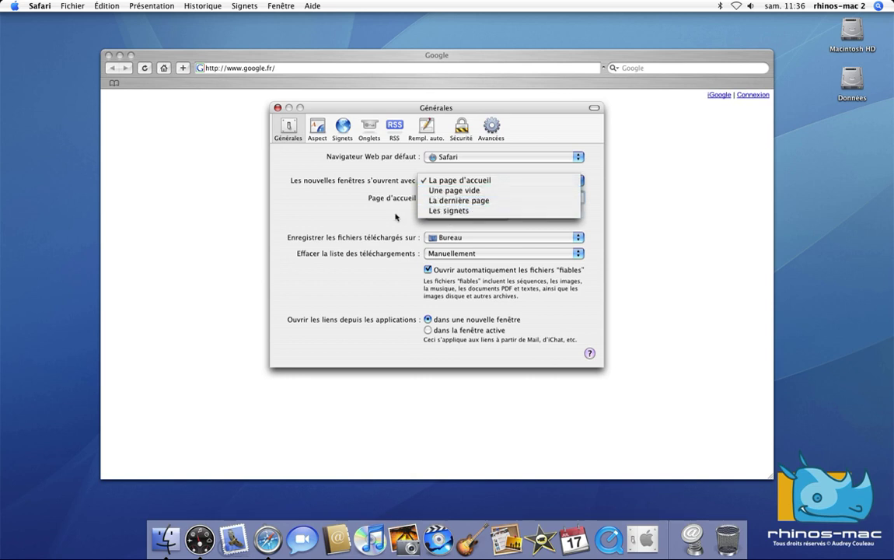
pyautogui.click(357, 196)
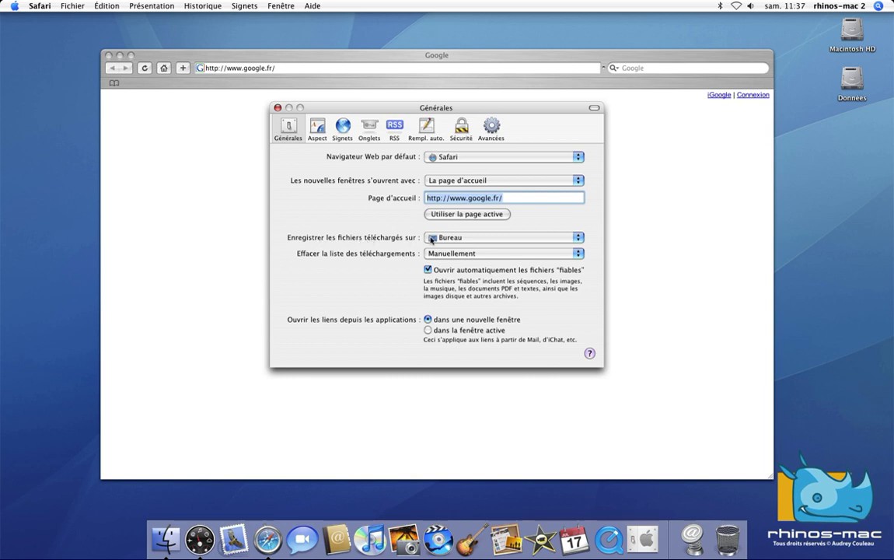
# Review the download location choices, including another location, and the options for clearing the downloads list, keeping the existing settings.
pyautogui.click(434, 238)
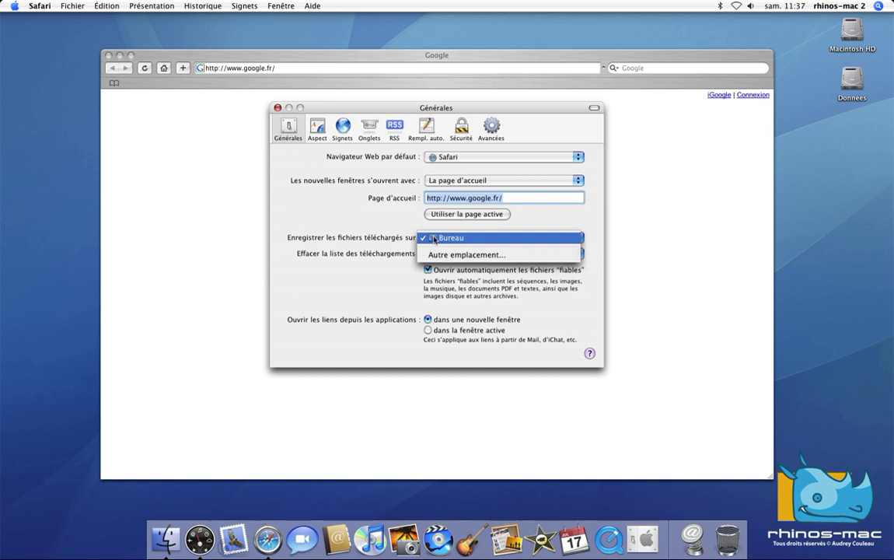
pyautogui.click(458, 254)
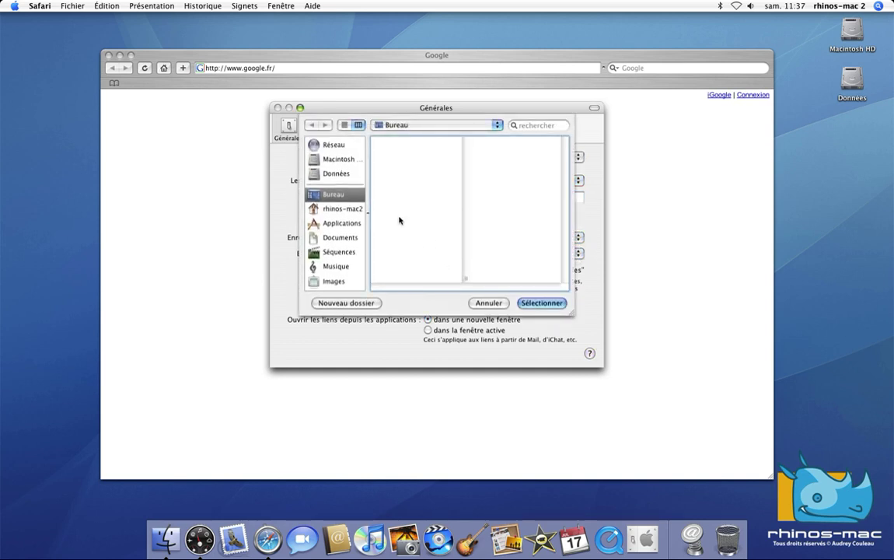
pyautogui.click(499, 304)
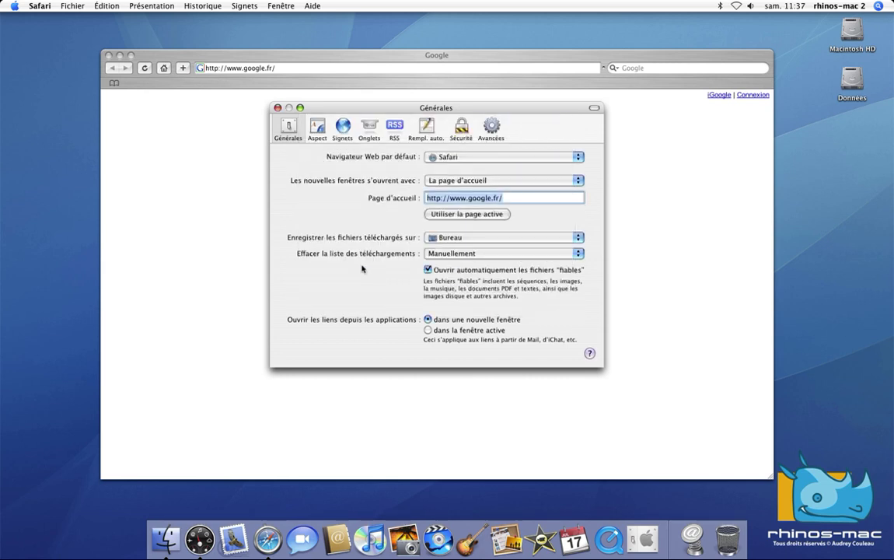
pyautogui.click(449, 253)
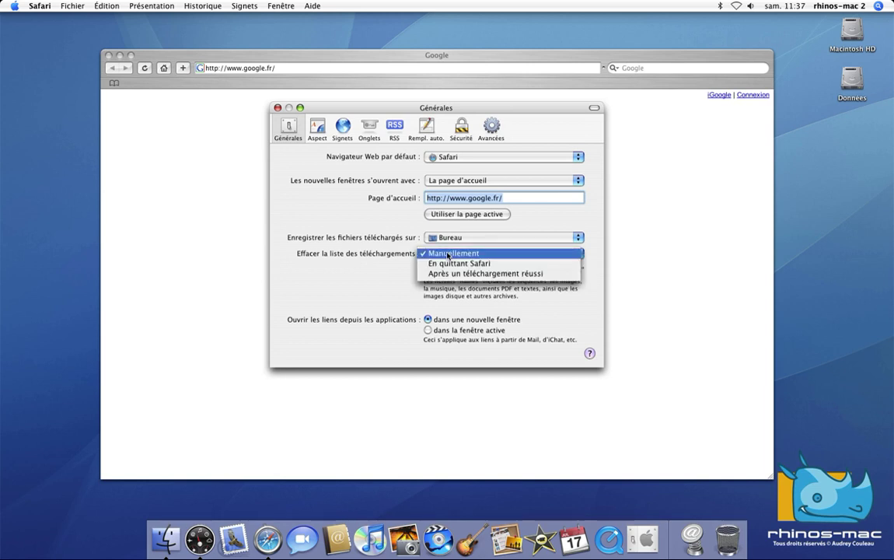
pyautogui.click(410, 256)
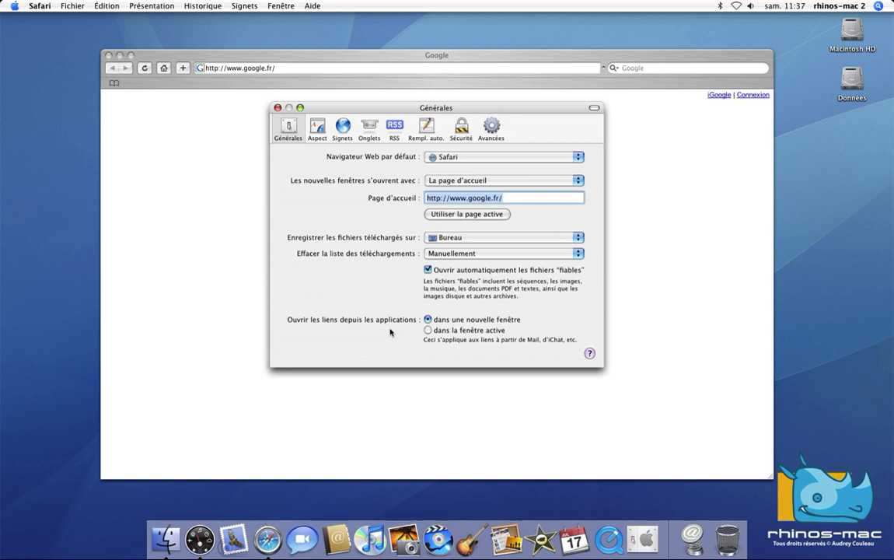
# Examine the Aspect preferences and the available default text encodings without choosing another one.
pyautogui.click(312, 137)
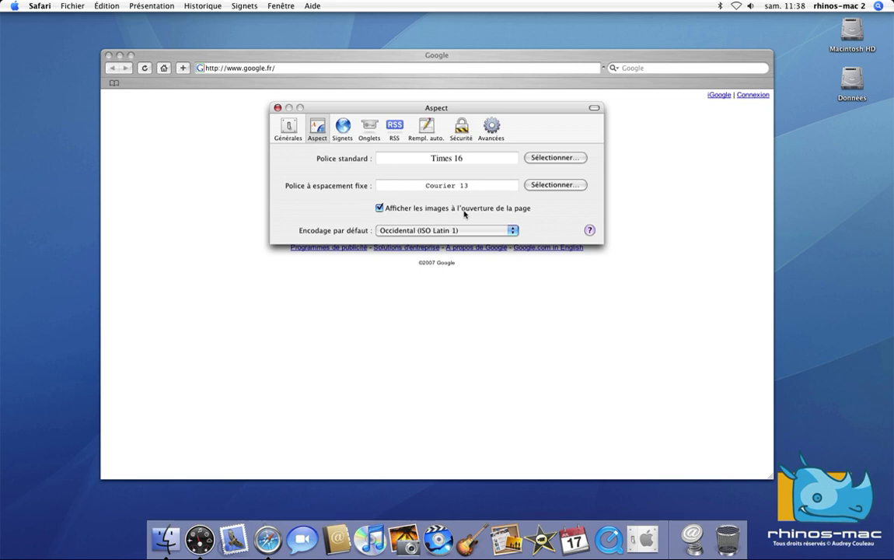
pyautogui.click(425, 231)
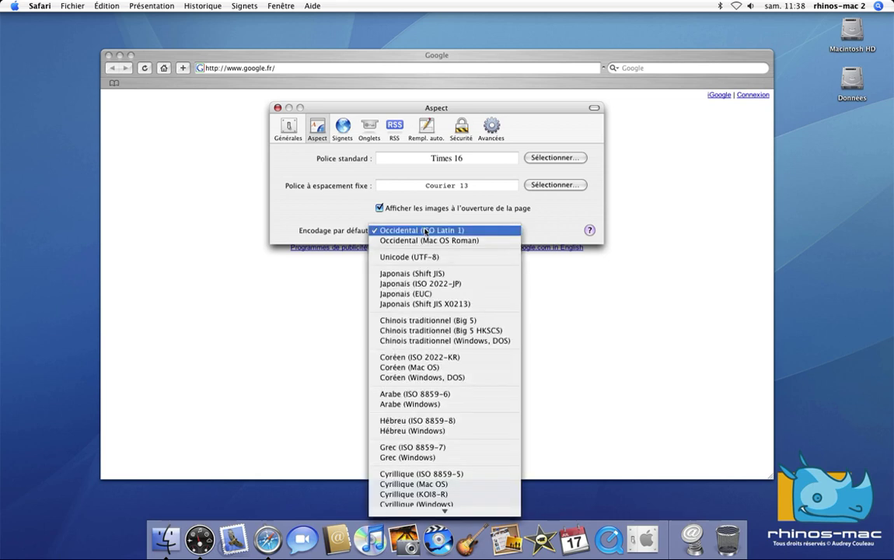
pyautogui.click(350, 229)
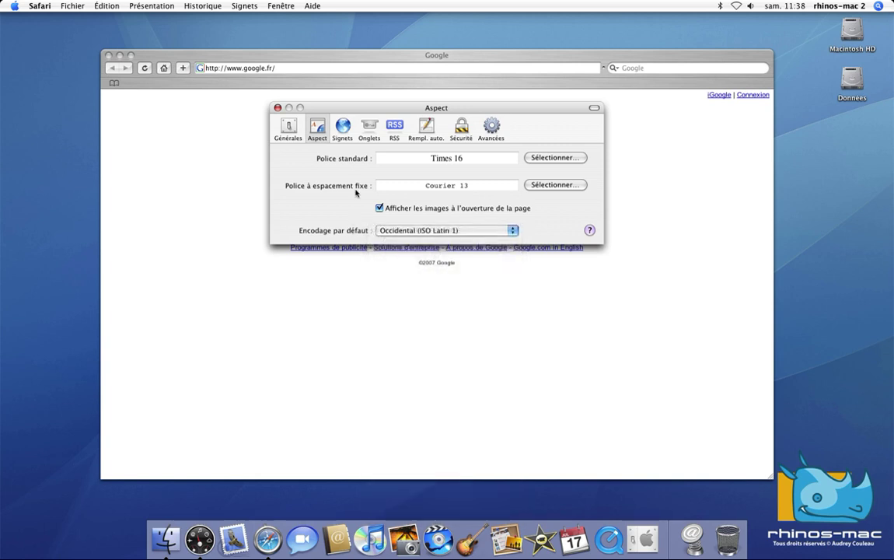
# In the Signets preferences, include the address book in the bookmarks bar and then exclude it again.
pyautogui.click(345, 127)
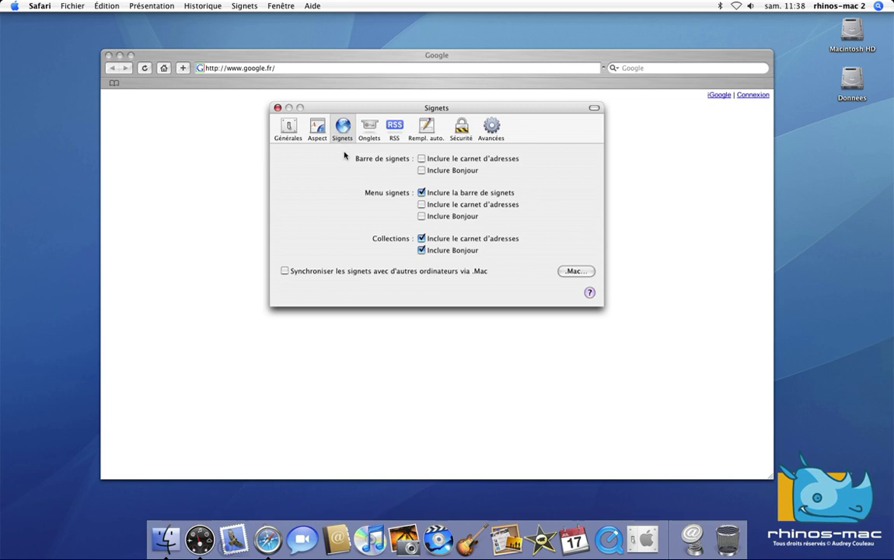
pyautogui.click(421, 158)
pyautogui.click(420, 160)
# Enable tabbed browsing in the Onglets preferences and close the preferences window.
pyautogui.click(370, 129)
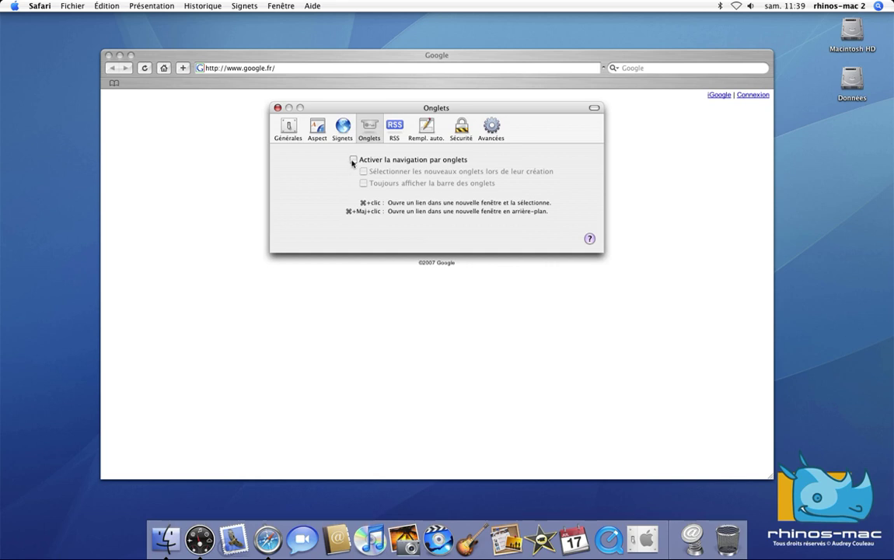
pyautogui.click(353, 160)
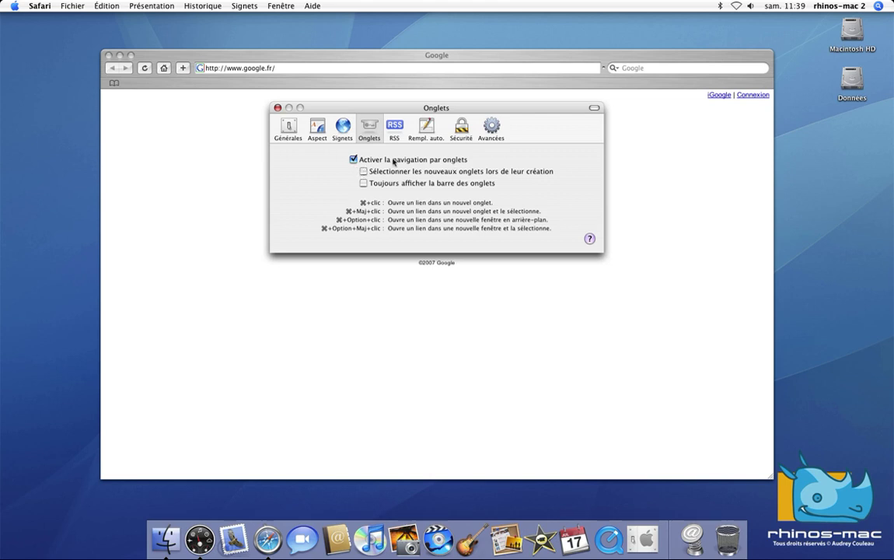
pyautogui.click(277, 108)
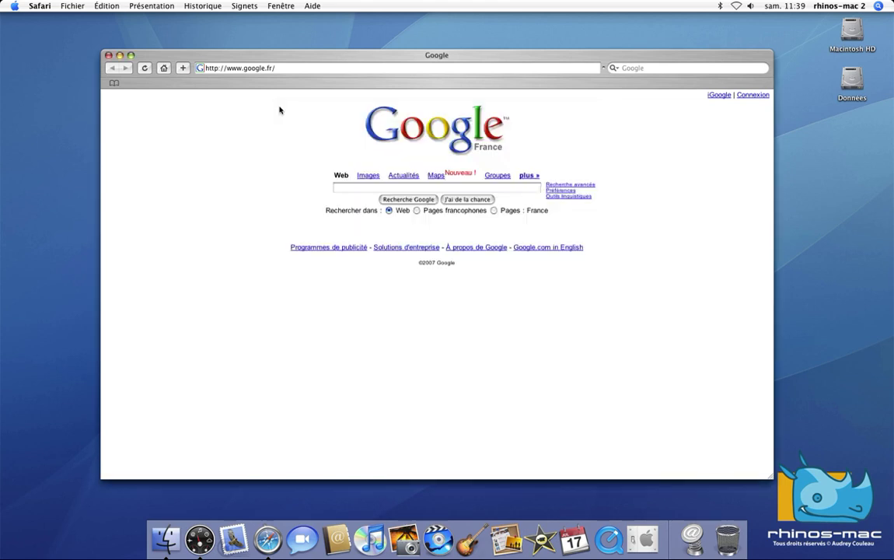
# Reposition the browser window, then open a second browser window and close it again.
pyautogui.moveTo(223, 54); pyautogui.dragTo(182, 42)
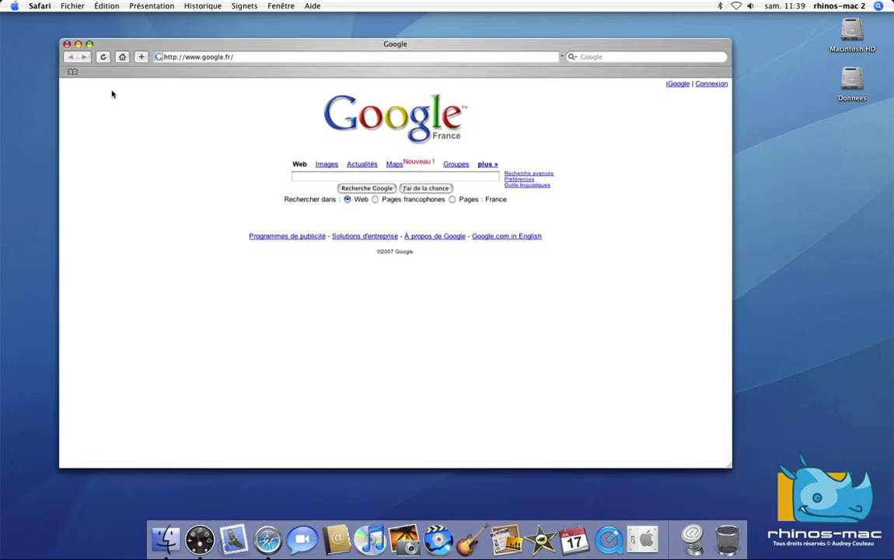
pyautogui.press('super+n')
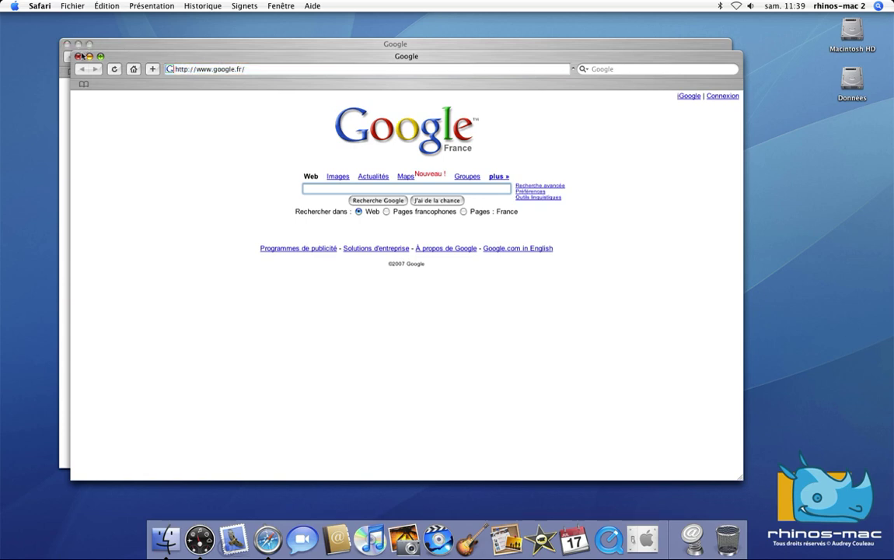
pyautogui.click(79, 57)
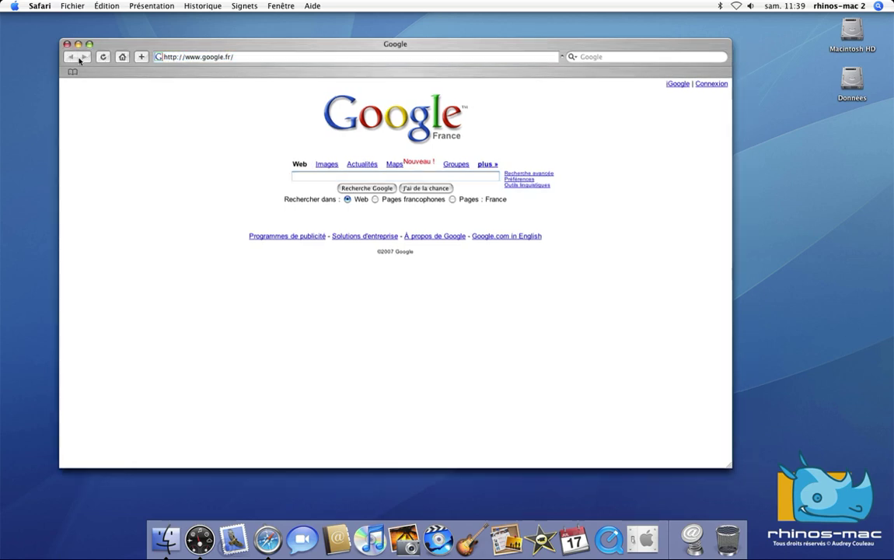
# Open the home page in a new tab and switch to that tab.
pyautogui.click(122, 57)
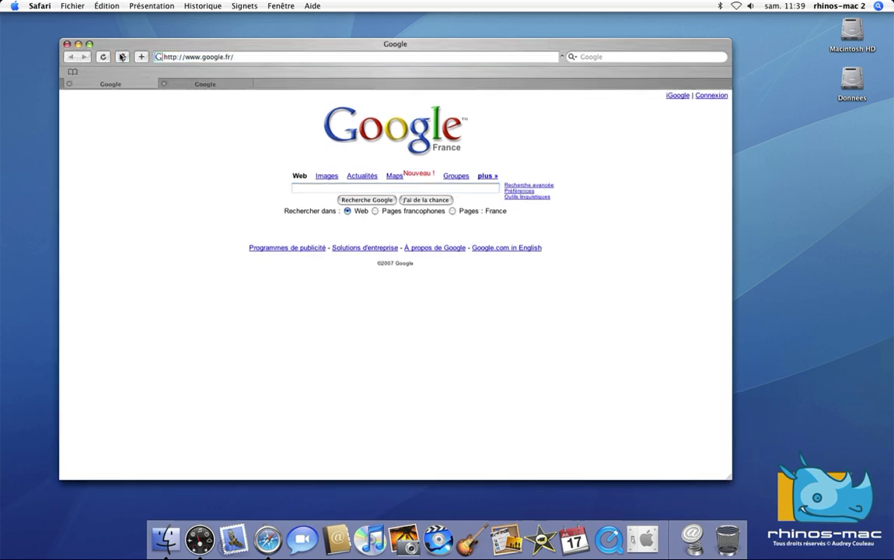
pyautogui.click(210, 87)
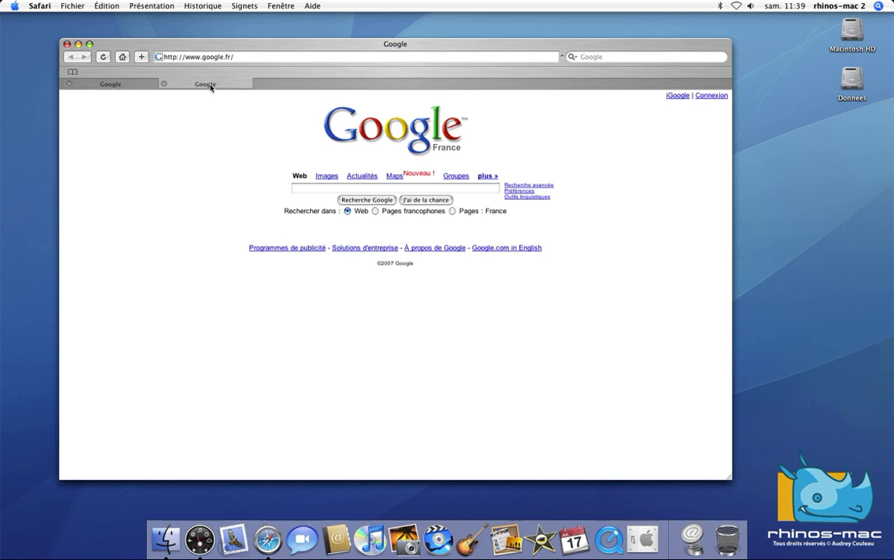
# Search Google for "mac" in the second tab and open the Apple result.
pyautogui.click(332, 187)
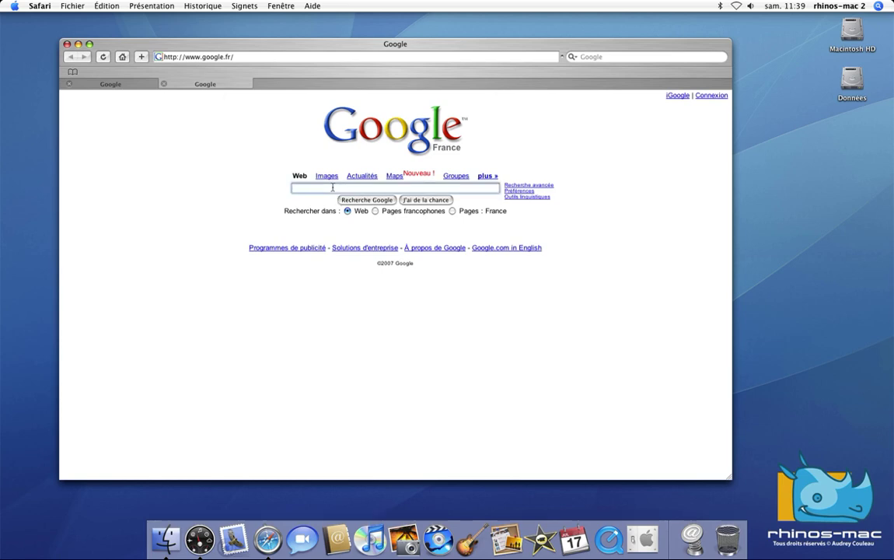
pyautogui.write('mac')
pyautogui.press('Return')
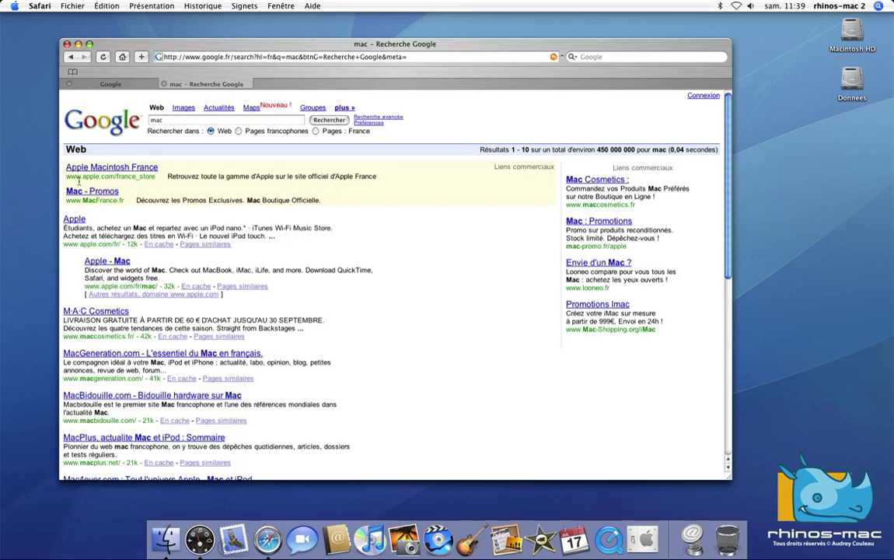
pyautogui.click(74, 219)
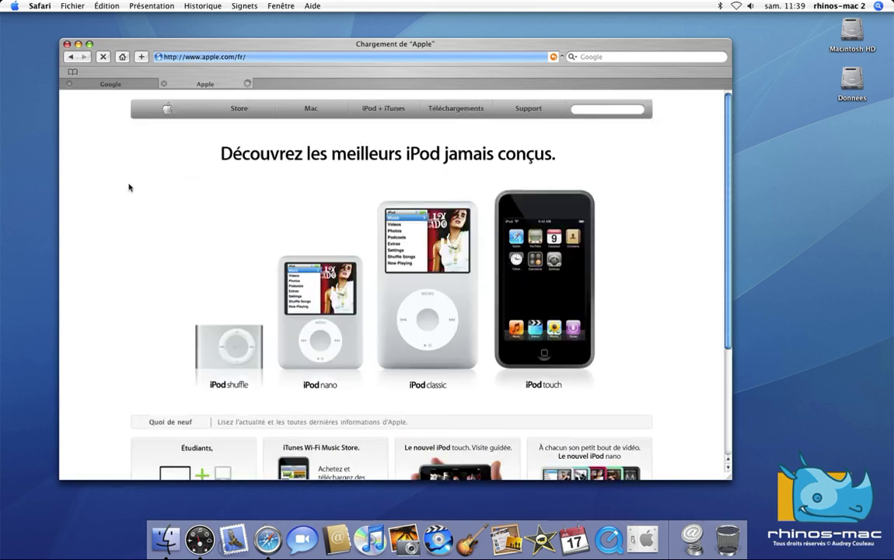
# Return to the first Google tab and open the home page in three more new tabs.
pyautogui.click(117, 83)
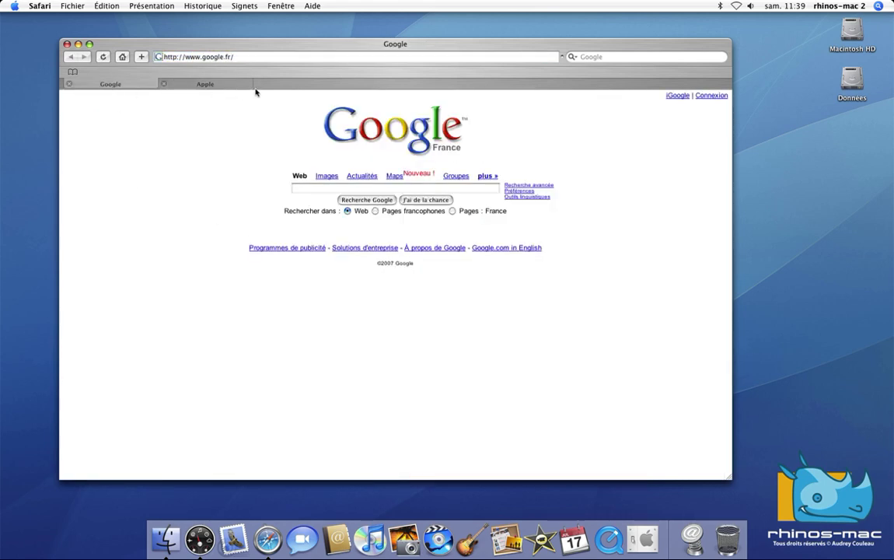
pyautogui.keyDown('super'); pyautogui.click(122, 57); pyautogui.keyUp('super')
pyautogui.keyDown('super'); pyautogui.click(122, 57); pyautogui.keyUp('super')
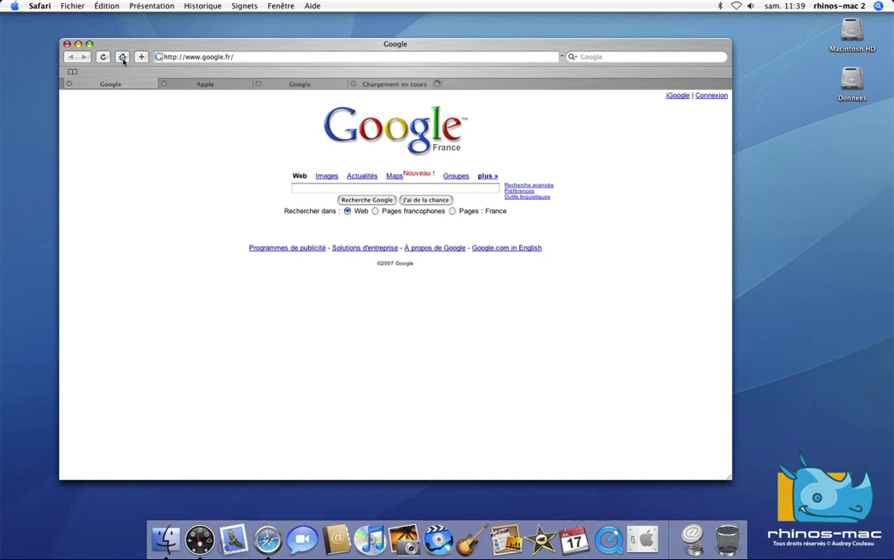
pyautogui.keyDown('super'); pyautogui.click(122, 57); pyautogui.keyUp('super')
# Switch through the Apple tab and the Google tabs after it, ending on the fourth tab.
pyautogui.click(246, 84)
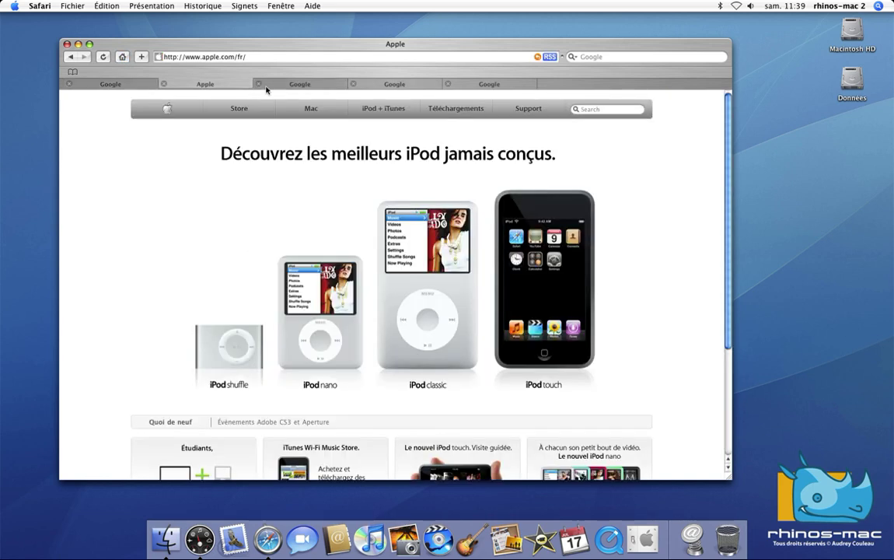
pyautogui.click(281, 86)
pyautogui.click(395, 85)
pyautogui.click(498, 86)
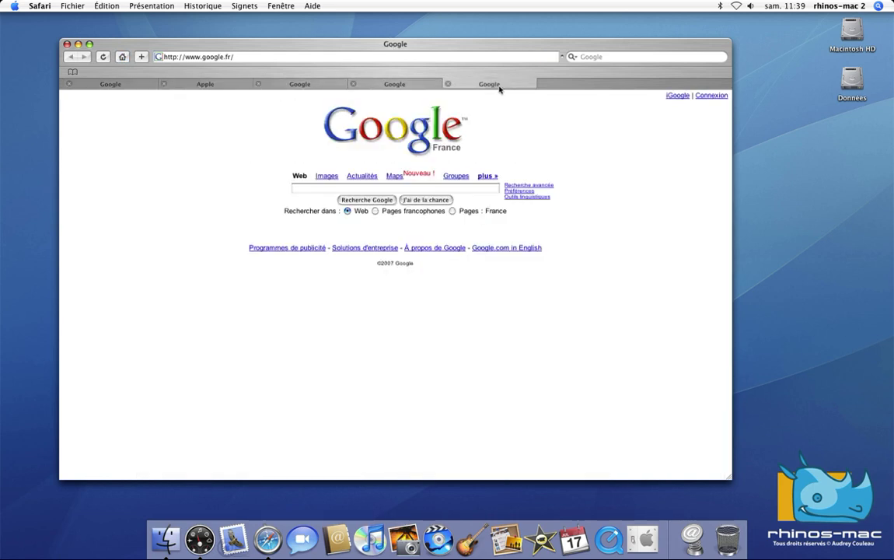
pyautogui.click(385, 83)
pyautogui.click(322, 86)
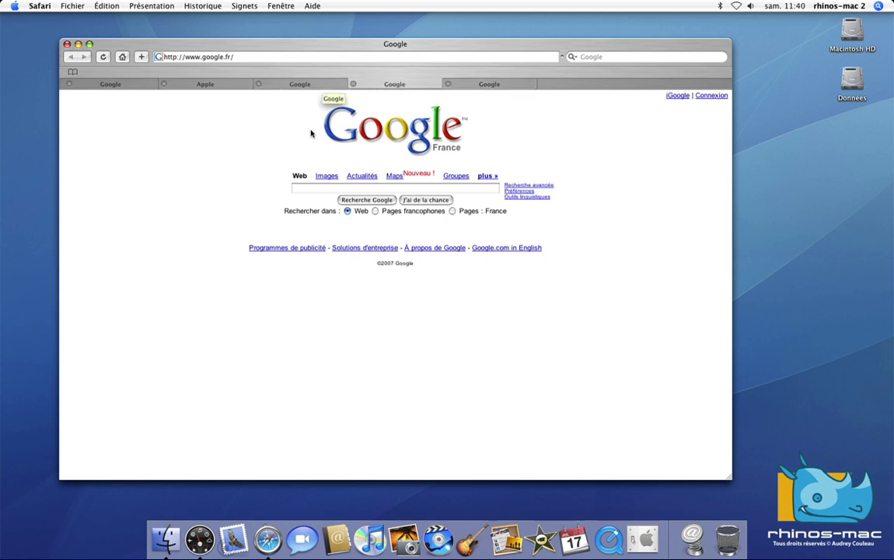
# Reopen the preferences, set the tab bar to always be displayed, and close the preferences window.
pyautogui.click(39, 6)
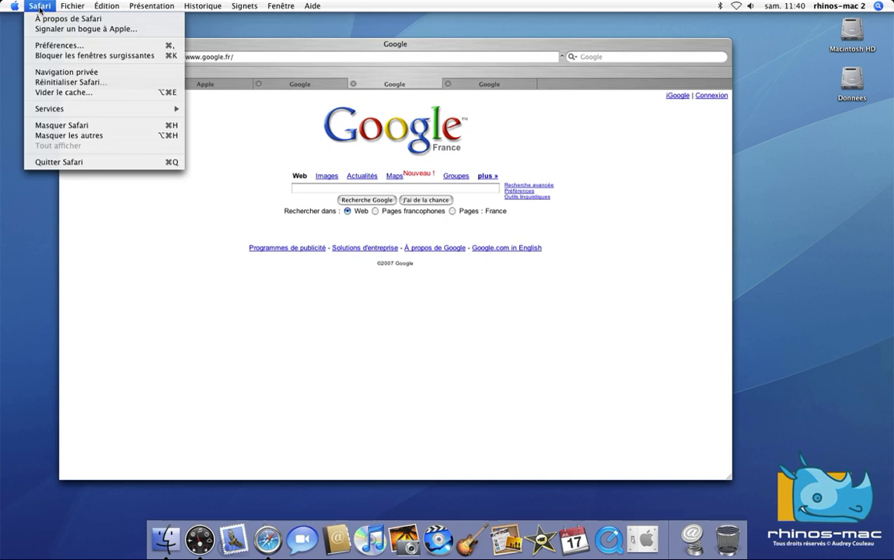
pyautogui.click(39, 47)
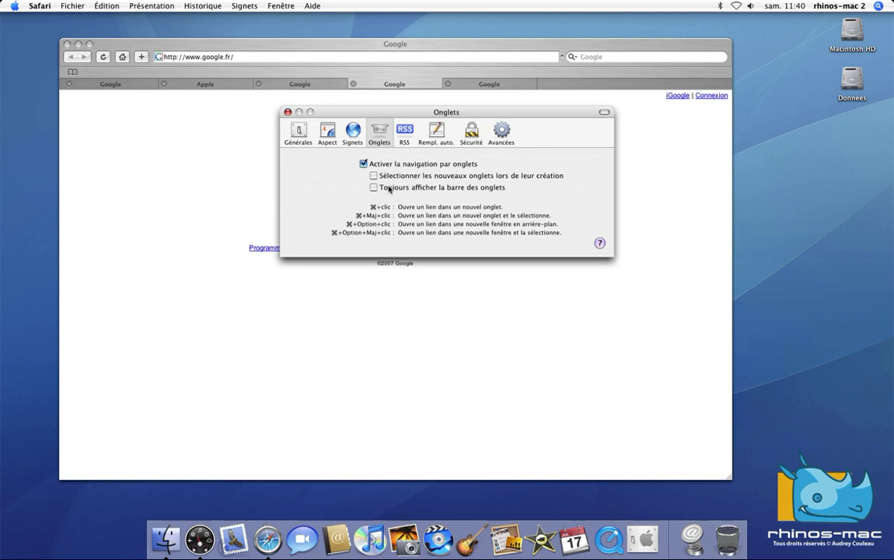
pyautogui.click(390, 189)
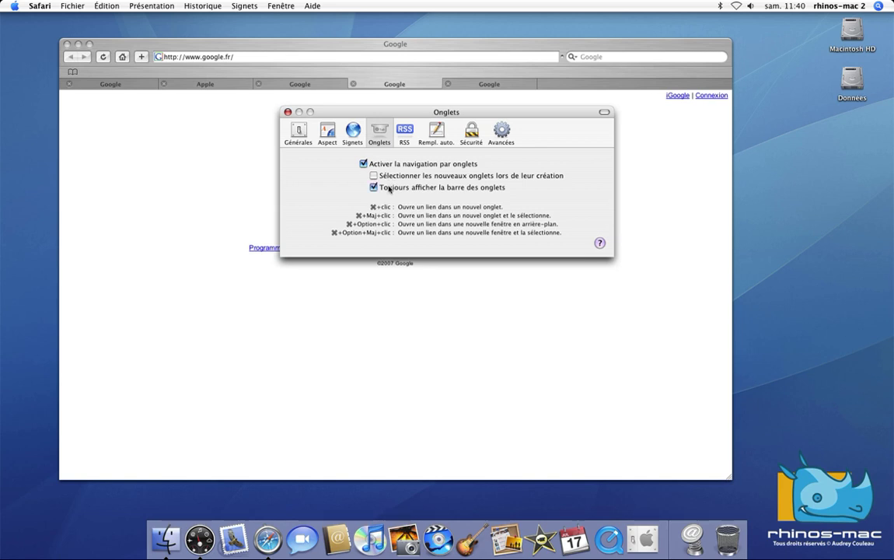
pyautogui.click(288, 112)
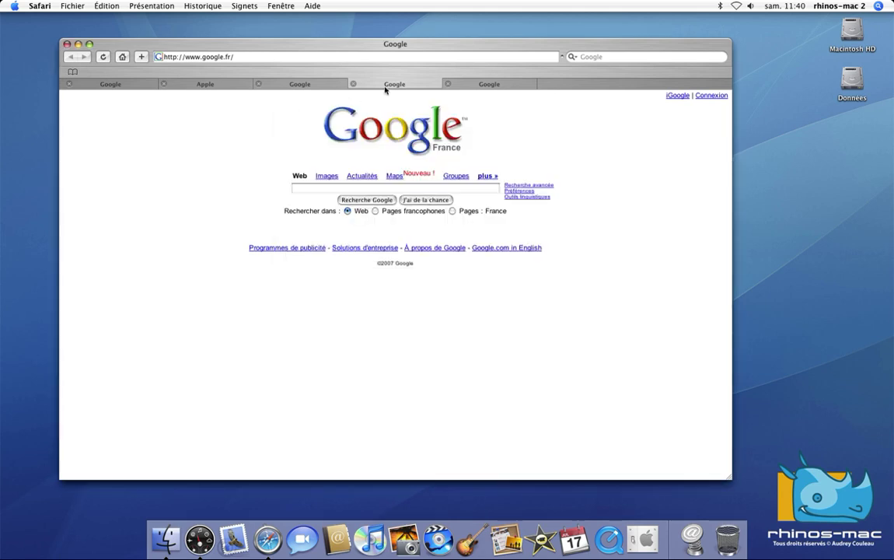
# Close four of the open tabs so that only one Google tab remains.
pyautogui.press('super+w')
pyautogui.press('super+w')
pyautogui.press('super+w')
pyautogui.press('super+w')
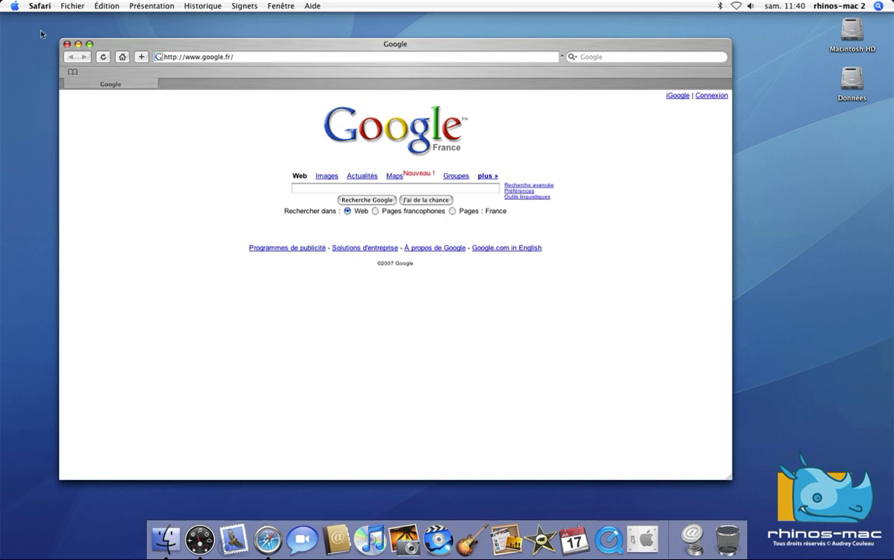
# Open the RSS preferences and review the available intervals for automatically checking for updates.
pyautogui.click(40, 6)
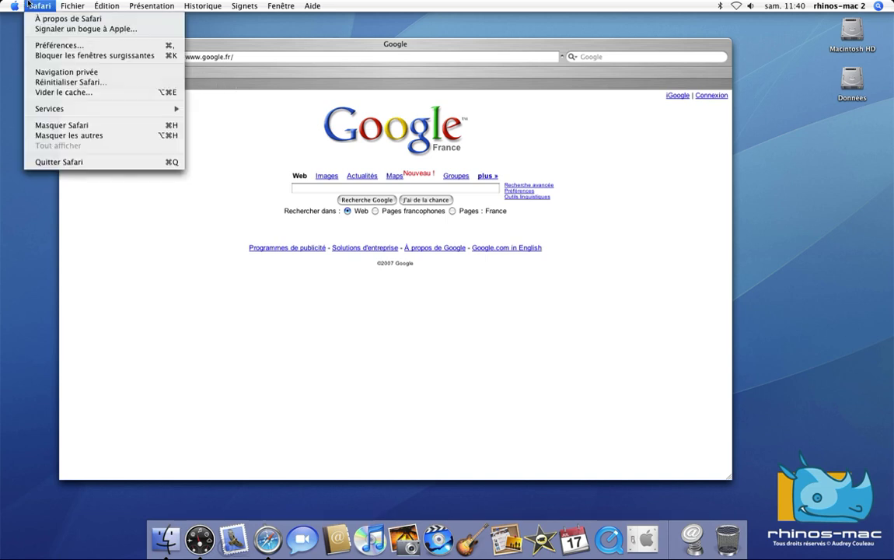
pyautogui.click(37, 49)
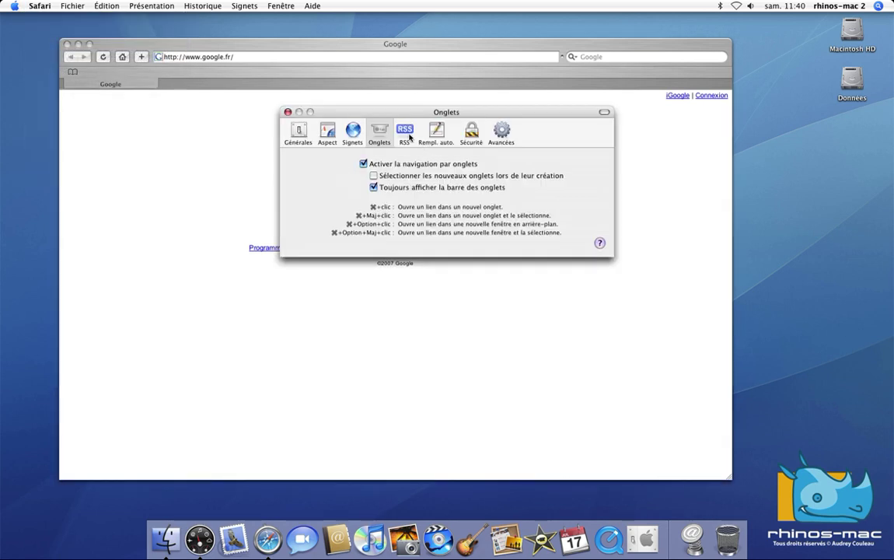
pyautogui.click(405, 132)
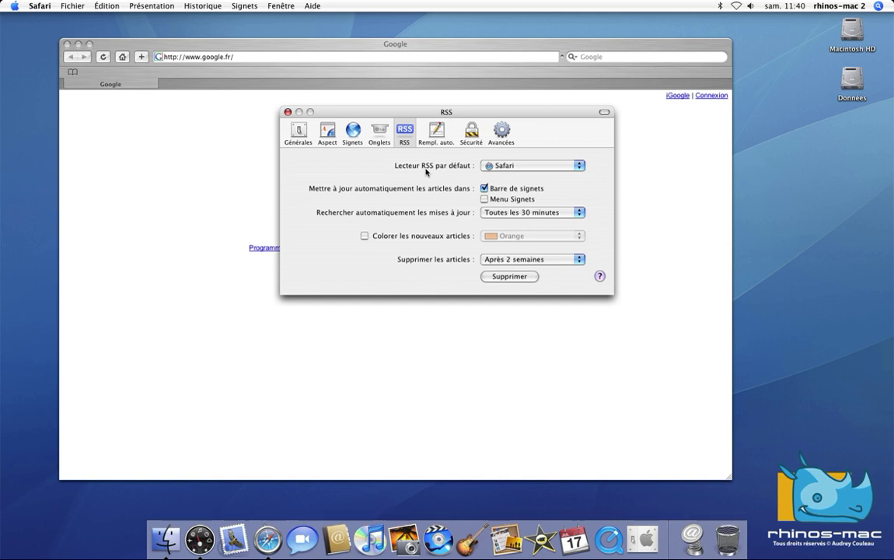
pyautogui.click(498, 215)
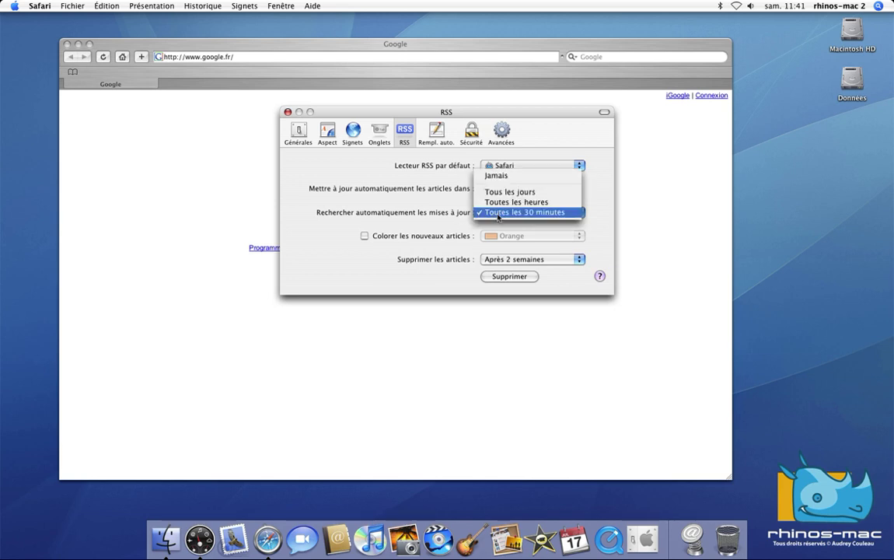
pyautogui.click(381, 190)
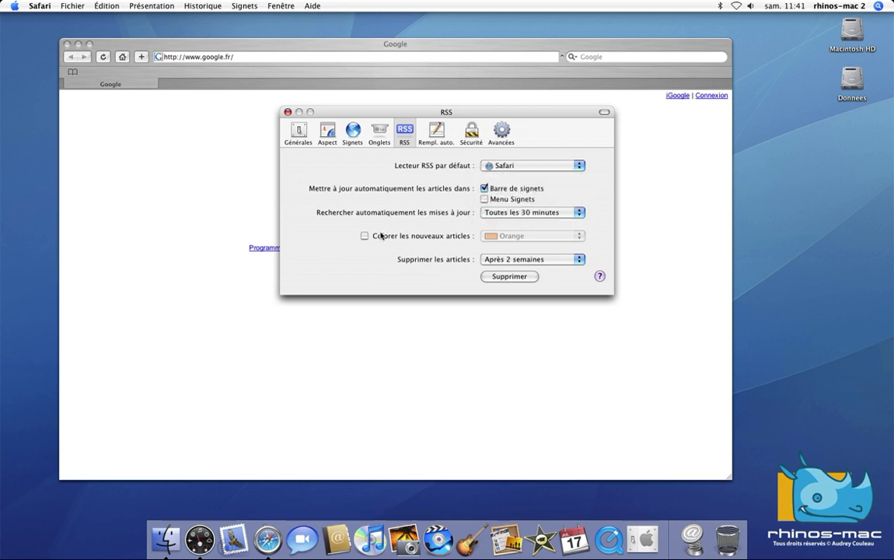
# Turn on coloring of new RSS articles in Orange and review the choices for when articles are removed.
pyautogui.click(381, 236)
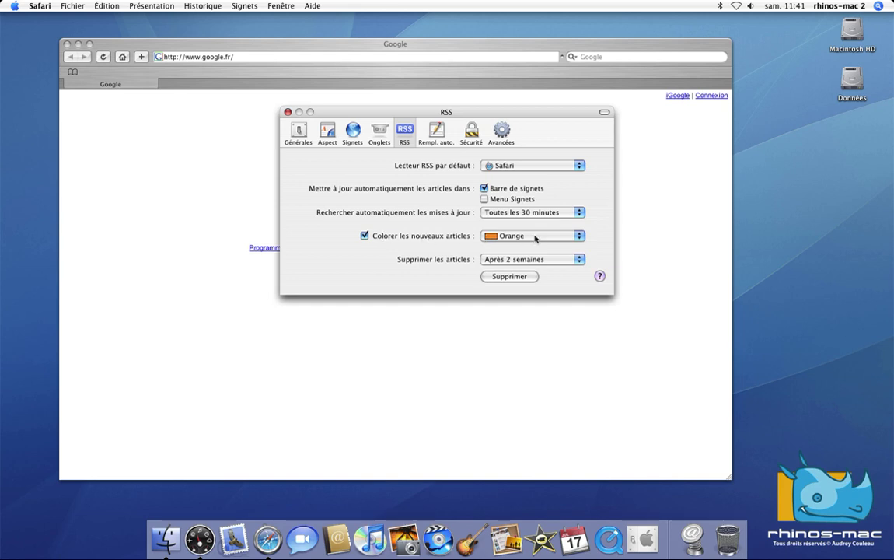
pyautogui.click(535, 238)
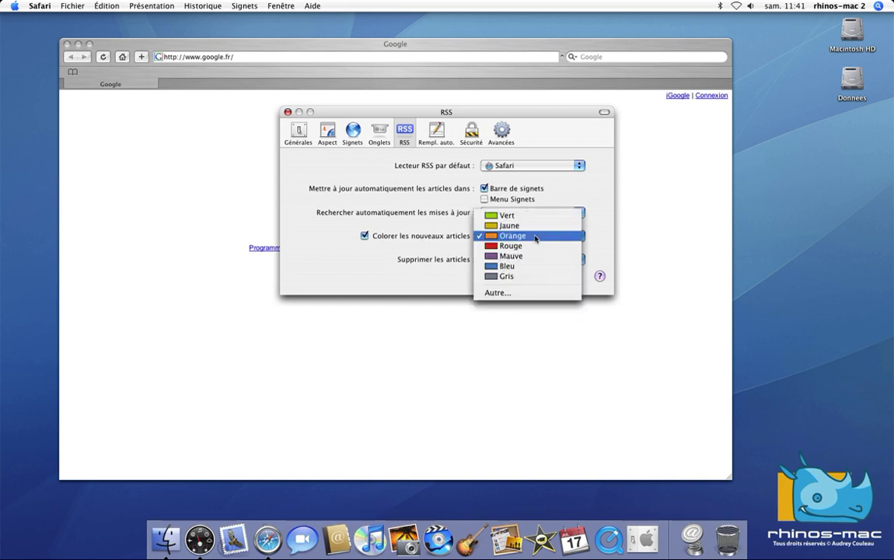
pyautogui.click(510, 235)
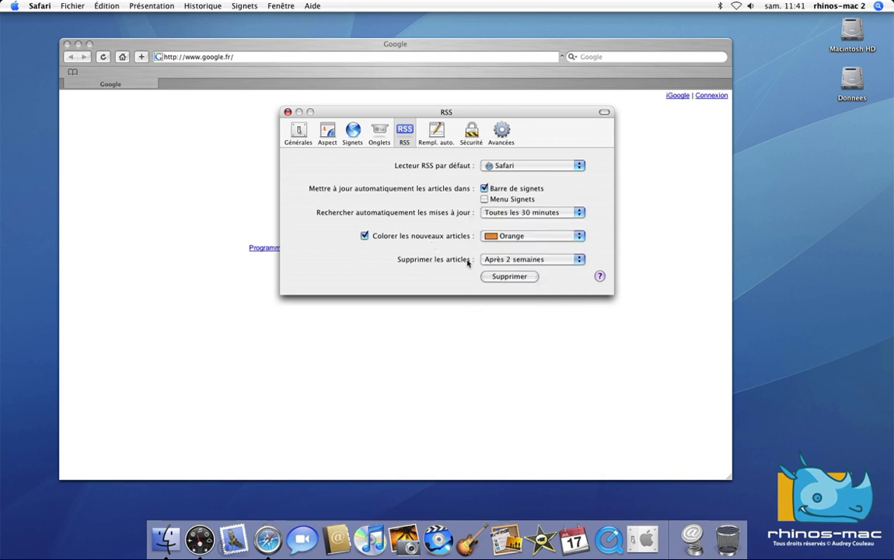
pyautogui.click(505, 262)
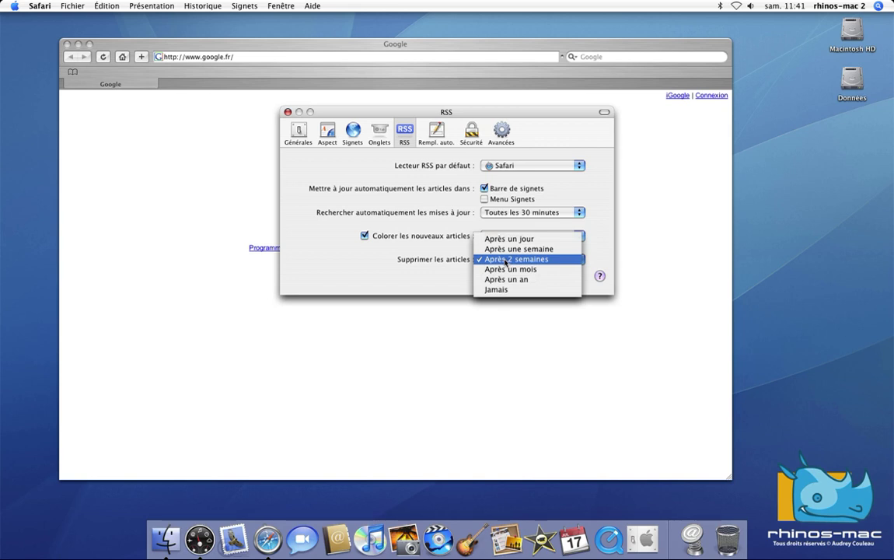
pyautogui.click(438, 262)
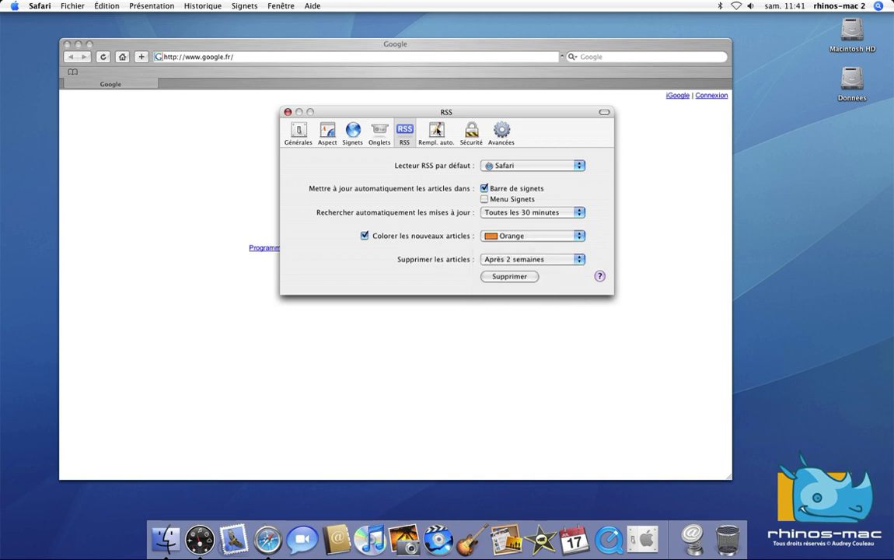
# Review the AutoFill preferences and enable blocking of pop-up windows in the security preferences.
pyautogui.click(437, 130)
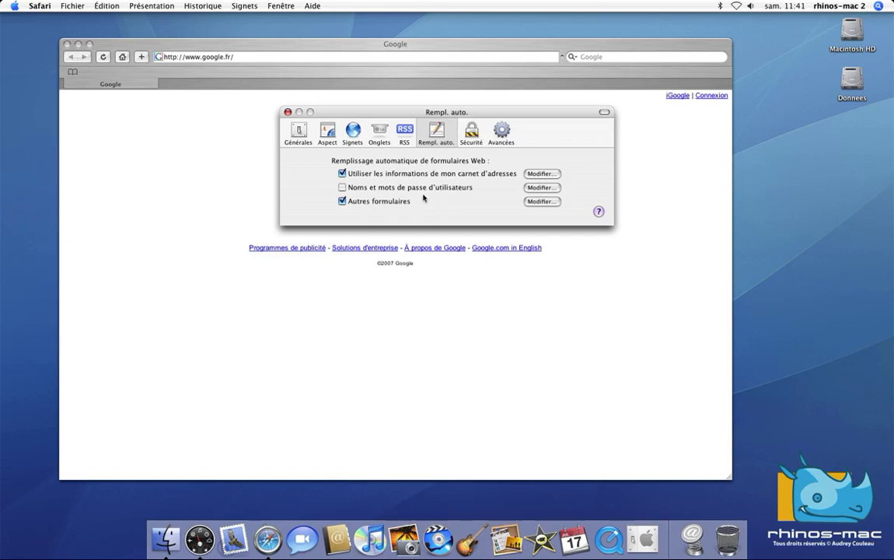
pyautogui.click(468, 140)
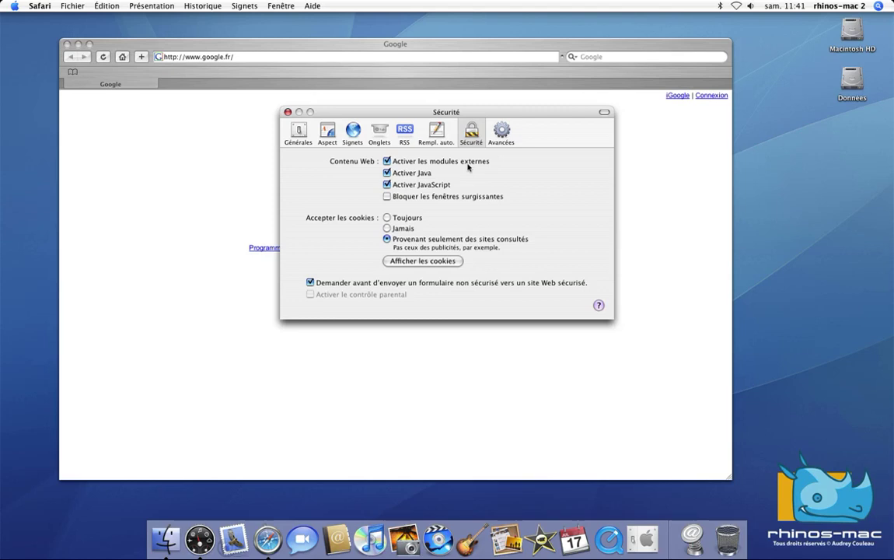
pyautogui.click(404, 199)
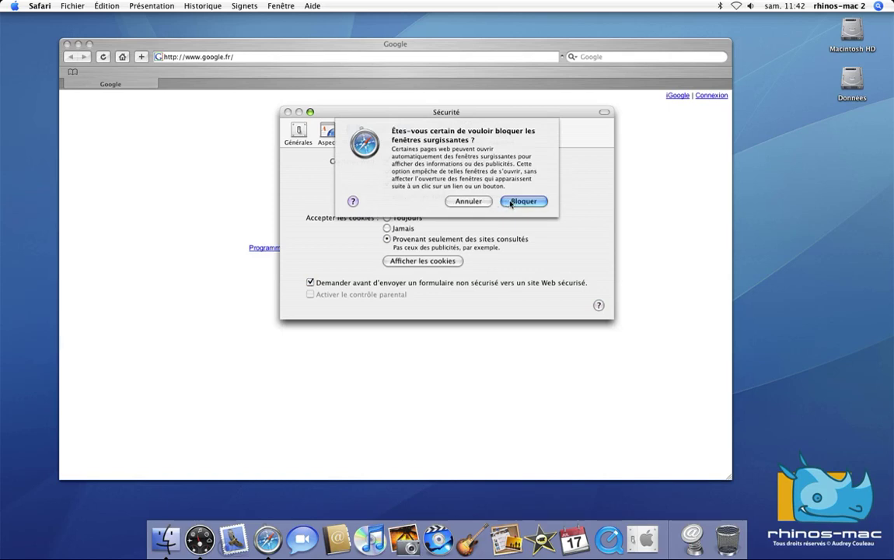
pyautogui.click(510, 201)
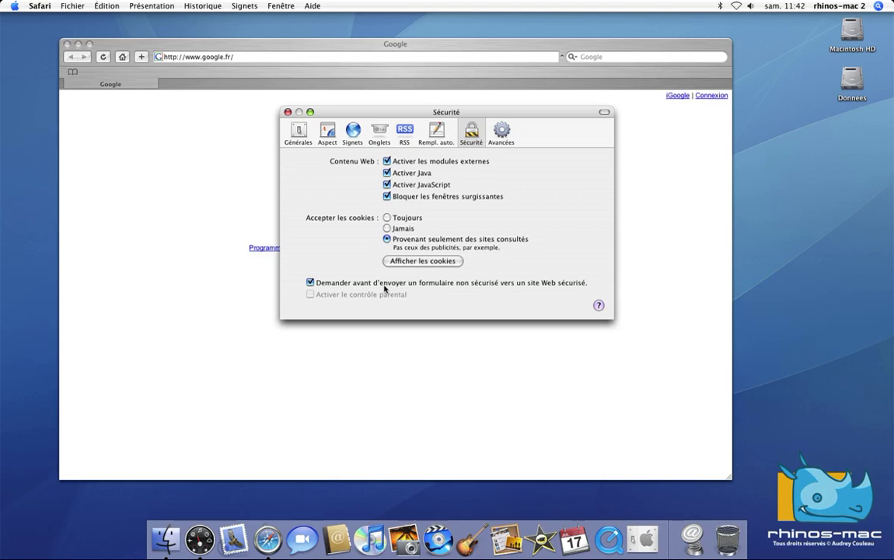
# Review the advanced preferences and close the preferences window.
pyautogui.click(501, 133)
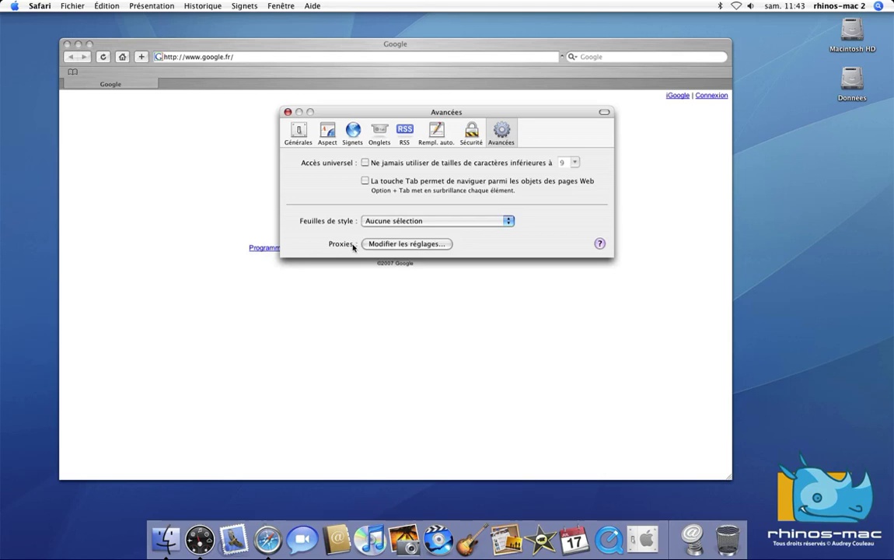
pyautogui.click(288, 112)
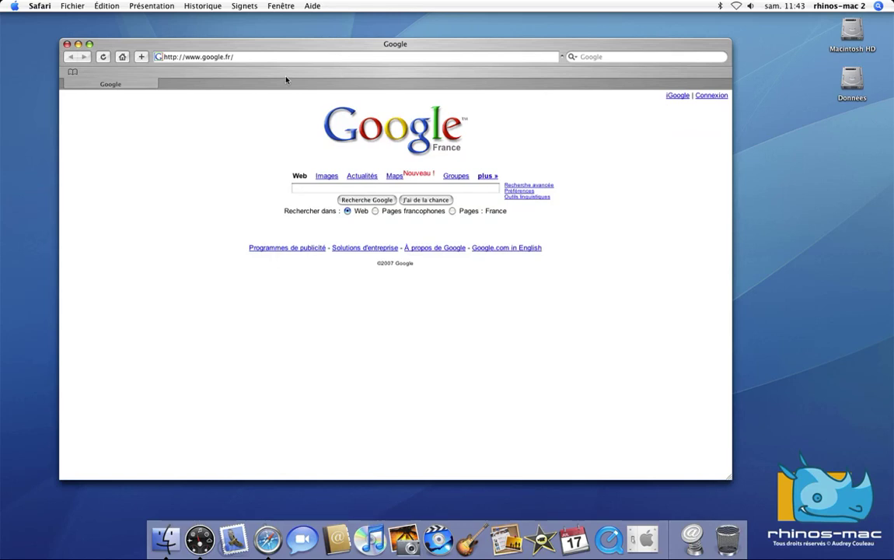